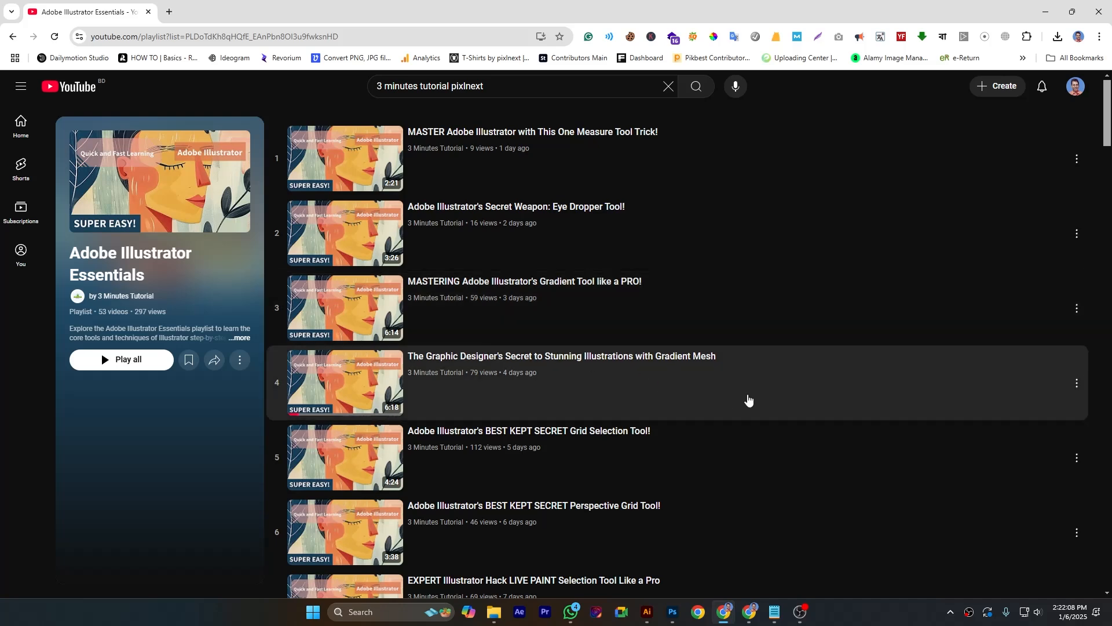
{"action": "scroll", "coordinate": [758, 411], "scroll_direction": "down", "scroll_amount": 12}
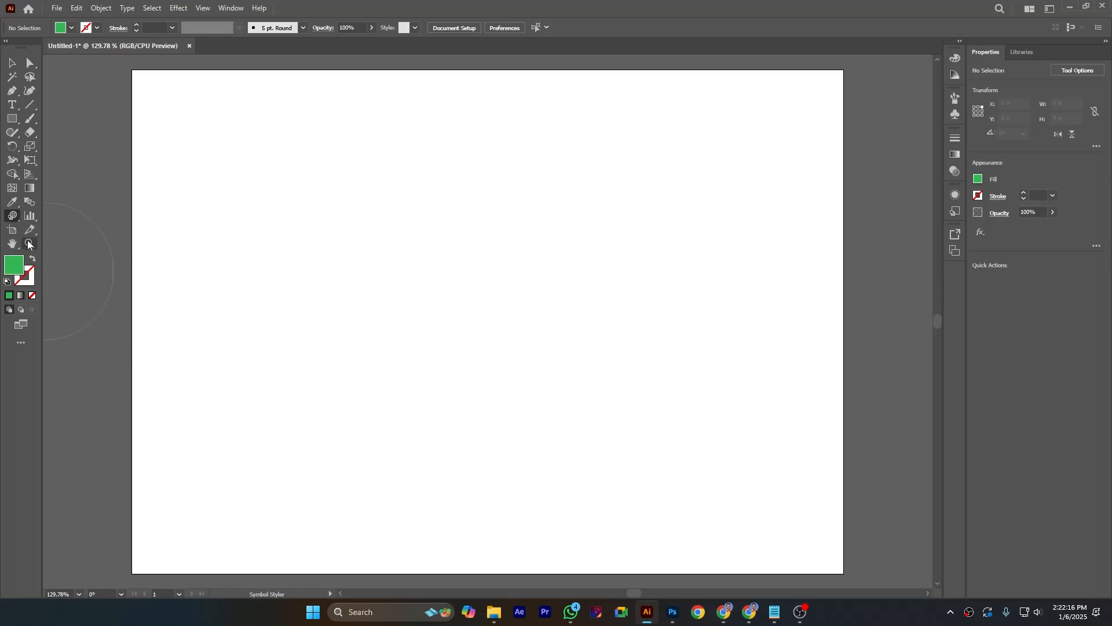
Detach the symbolism tools as a floating toolbar and place it just above the artboard's upper-left corner.
{"action": "left_click", "coordinate": [14, 217]}
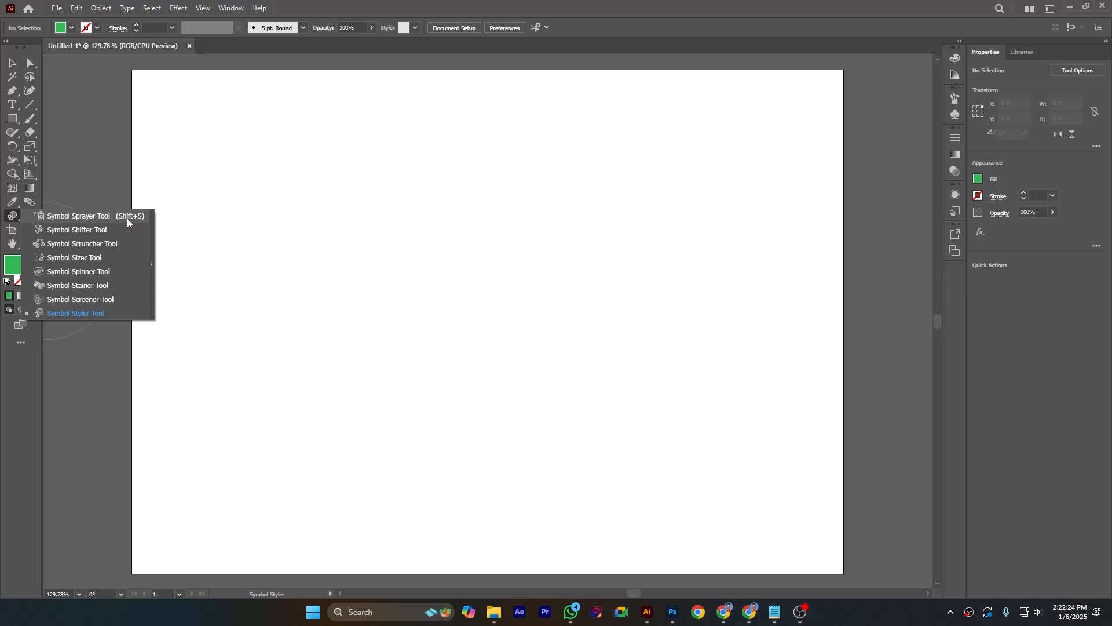
{"action": "left_click", "coordinate": [11, 218]}
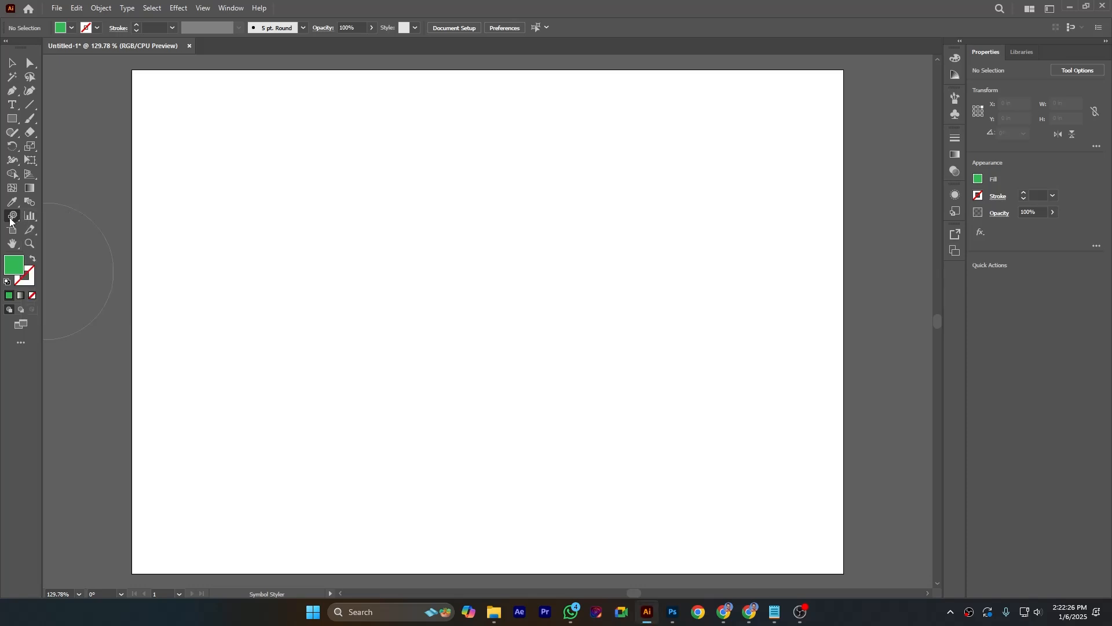
{"action": "left_click", "coordinate": [13, 218]}
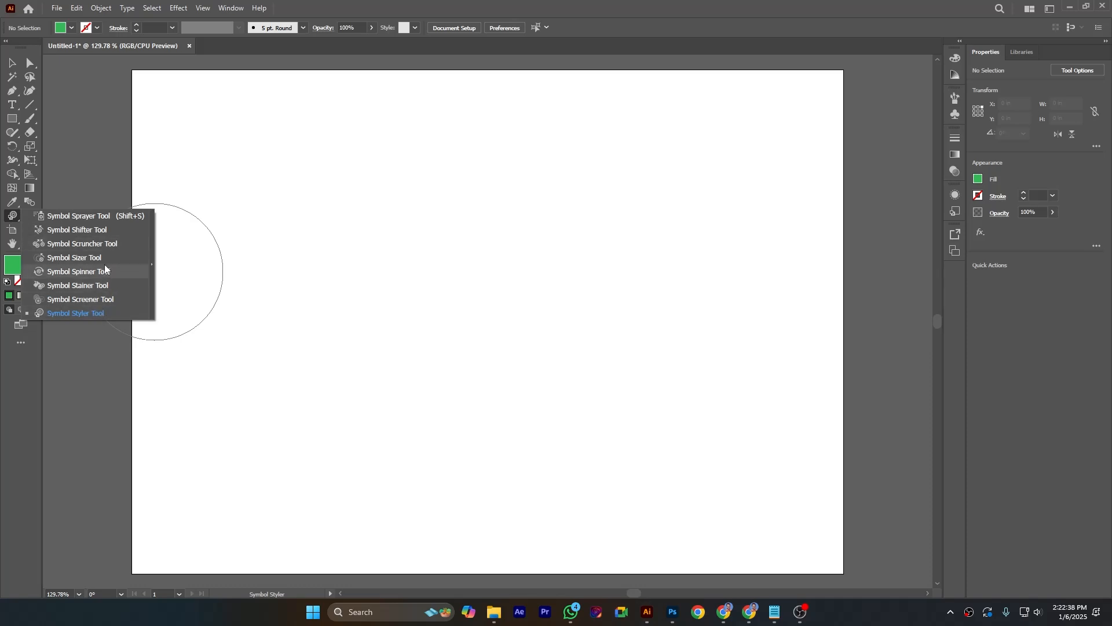
{"action": "left_click", "coordinate": [152, 268]}
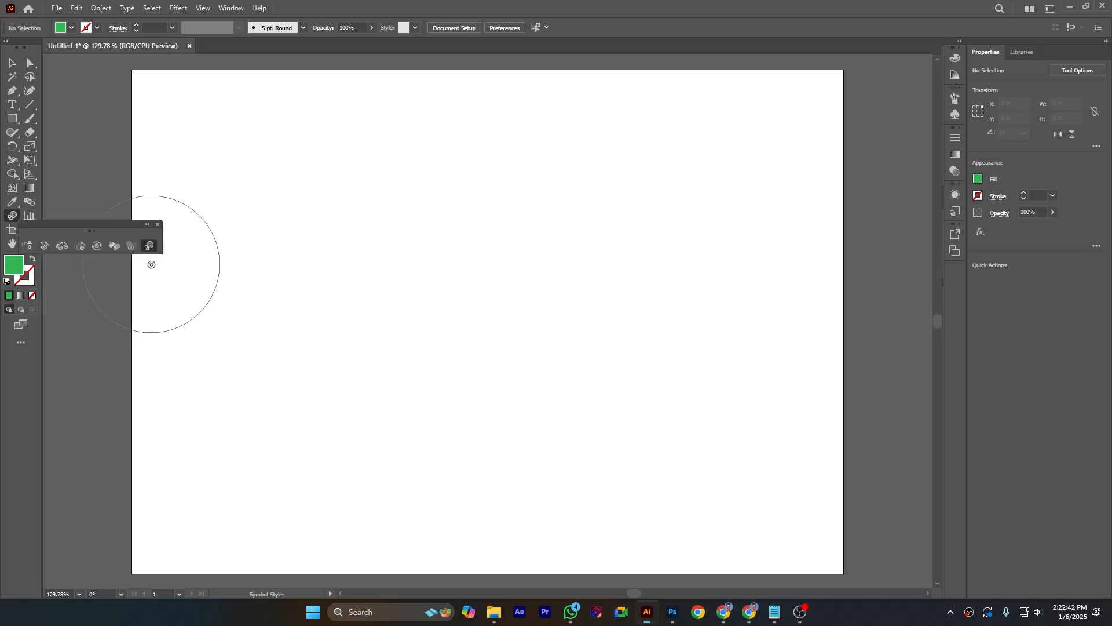
{"action": "mouse_move", "coordinate": [90, 228]}
{"action": "left_mouse_down"}
{"action": "mouse_move", "coordinate": [113, 208]}
{"action": "mouse_move", "coordinate": [137, 84]}
{"action": "mouse_move", "coordinate": [128, 66]}
{"action": "left_mouse_up"}
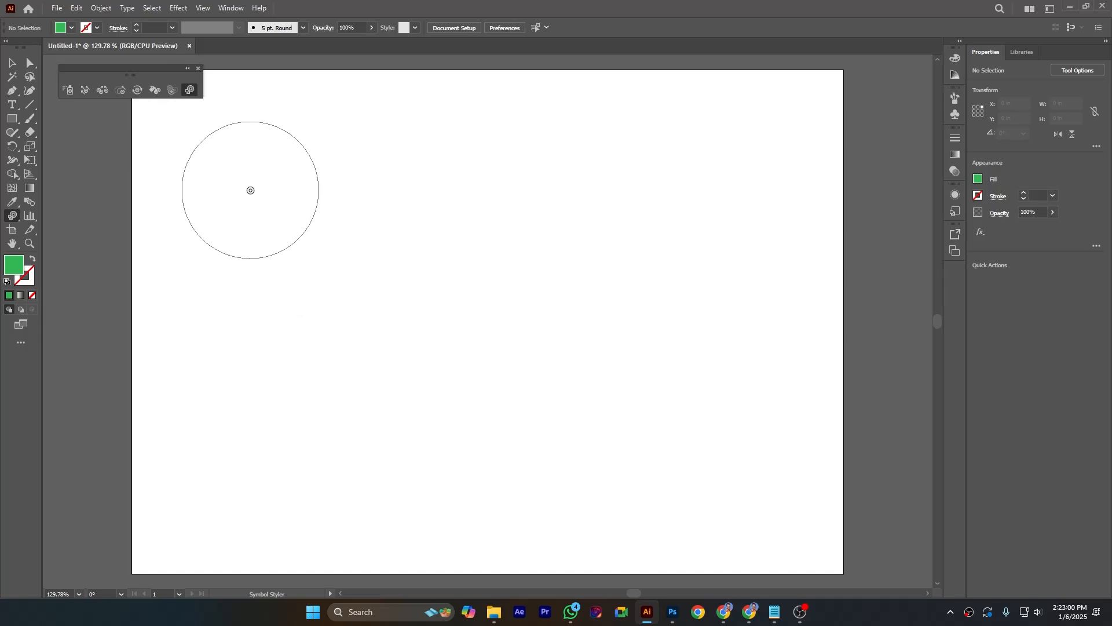
Spray many owl symbols in winding rows across the artboard with the Symbol Sprayer, using a reduced brush diameter.
{"action": "key", "text": "bracketleft"}
{"action": "key", "text": "bracketleft"}
{"action": "key", "text": "bracketleft"}
{"action": "key", "text": "bracketleft"}
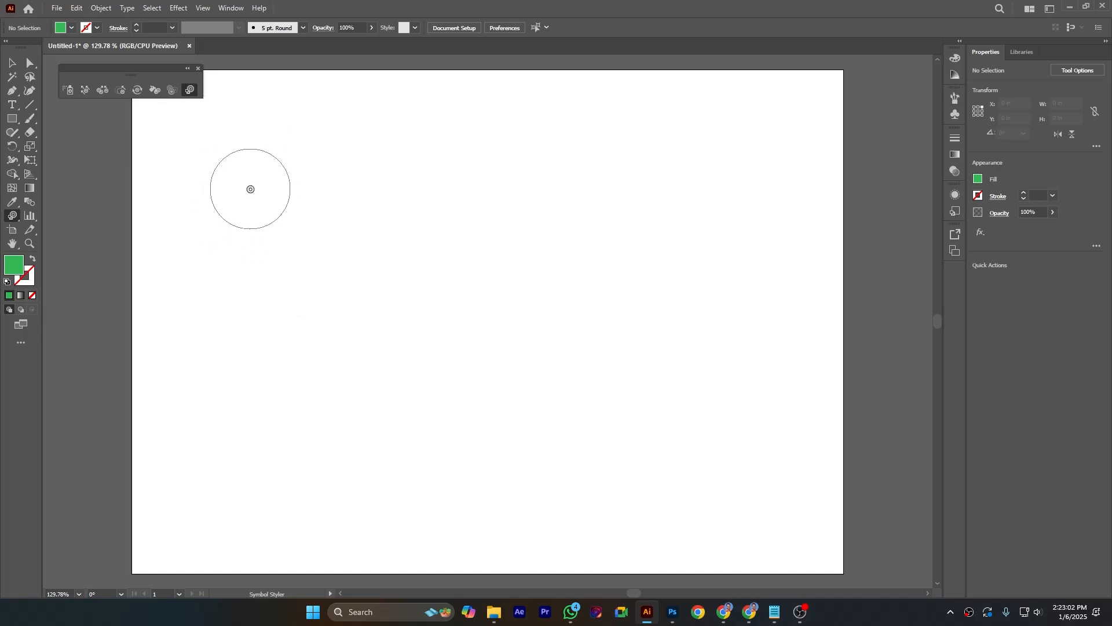
{"action": "left_click", "coordinate": [231, 8]}
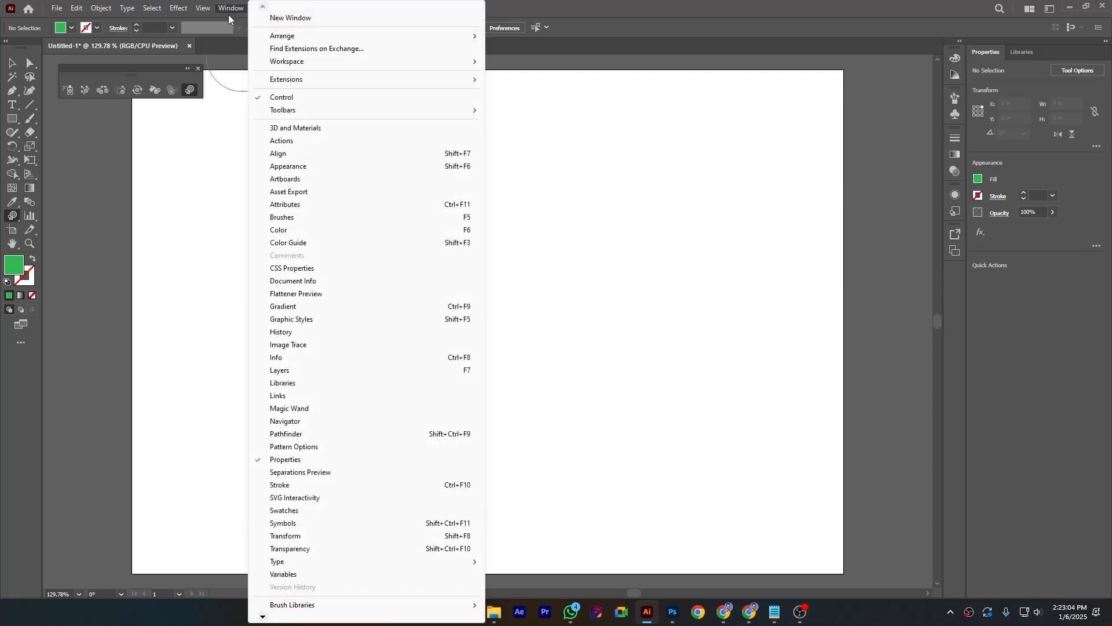
{"action": "left_click", "coordinate": [302, 526]}
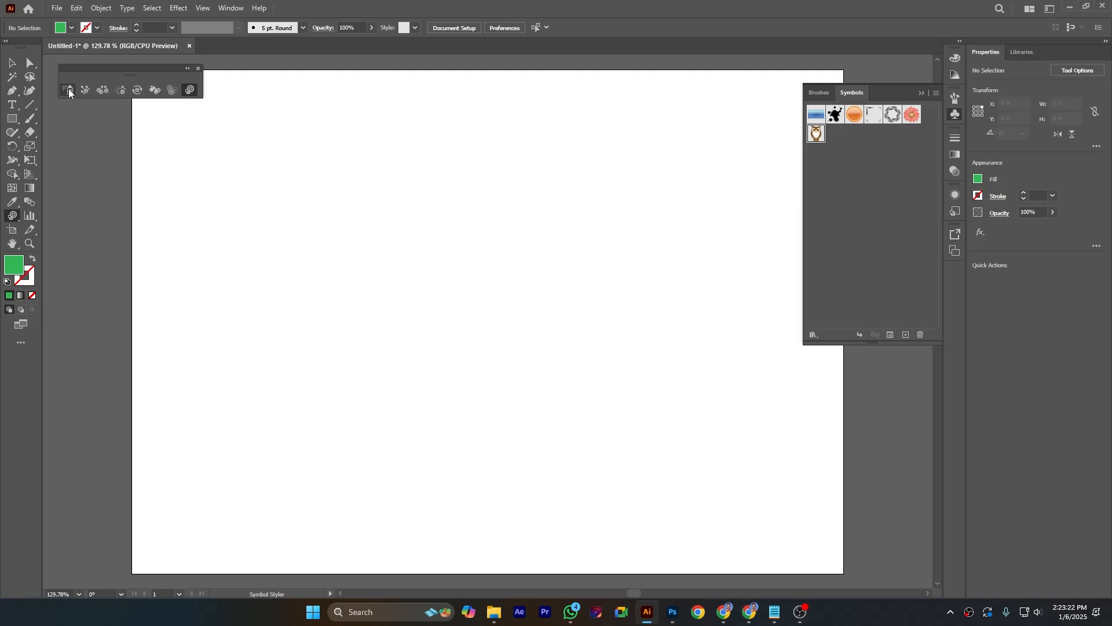
{"action": "mouse_move", "coordinate": [224, 176]}
{"action": "left_mouse_down"}
{"action": "mouse_move", "coordinate": [638, 226]}
{"action": "mouse_move", "coordinate": [473, 269]}
{"action": "mouse_move", "coordinate": [499, 390]}
{"action": "mouse_move", "coordinate": [643, 427]}
{"action": "mouse_move", "coordinate": [412, 492]}
{"action": "mouse_move", "coordinate": [280, 377]}
{"action": "mouse_move", "coordinate": [315, 321]}
{"action": "left_mouse_up"}
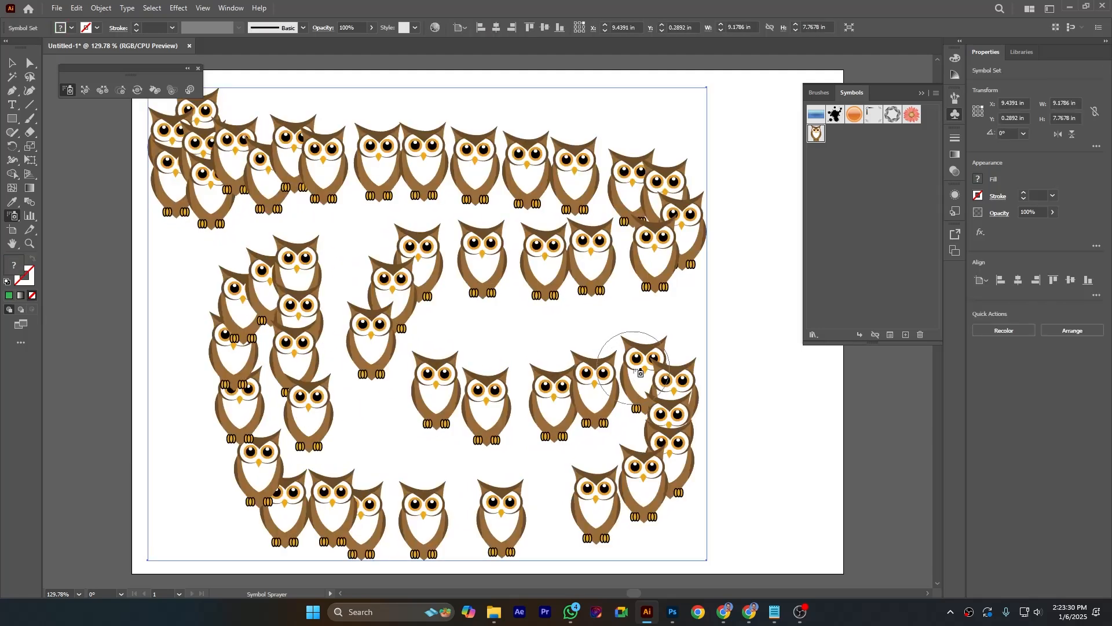
Shift owls in the upper and central parts of the symbol set with the Symbol Shifter, using an enlarged brush diameter.
{"action": "key", "text": "ctrl+minus"}
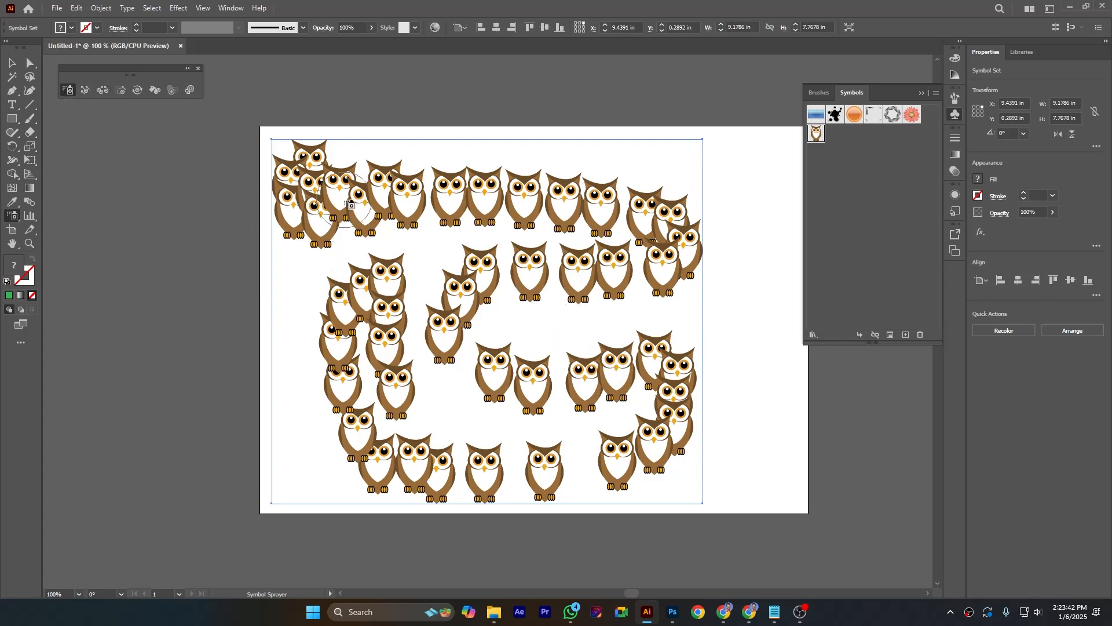
{"action": "left_click", "coordinate": [85, 91]}
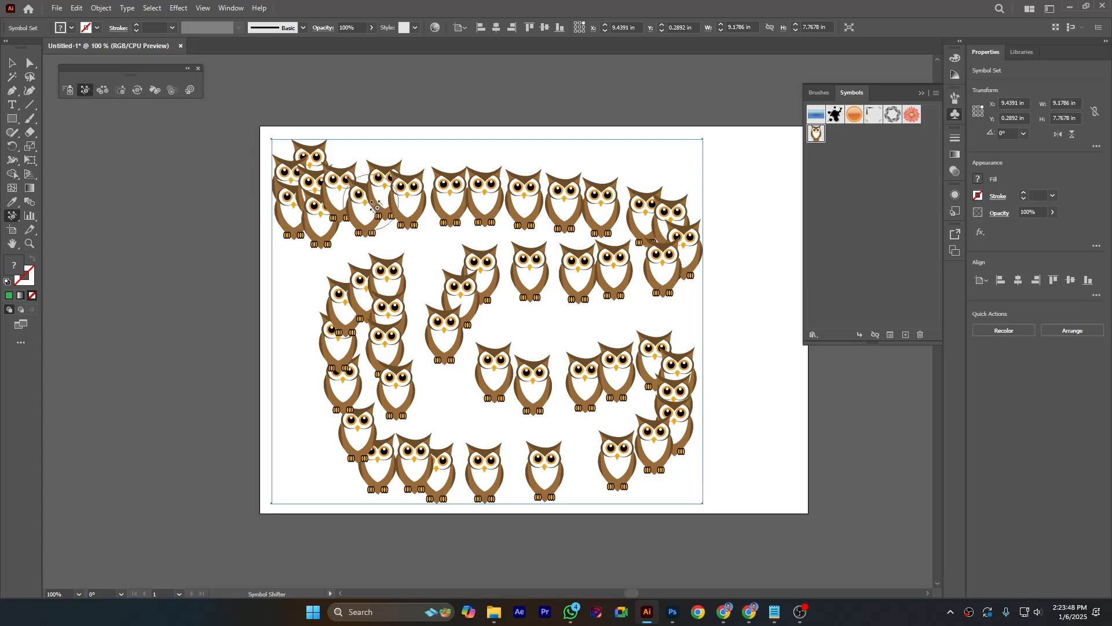
{"action": "key", "text": "bracketright"}
{"action": "key", "text": "bracketright"}
{"action": "key", "text": "bracketright"}
{"action": "key", "text": "bracketright"}
{"action": "mouse_move", "coordinate": [396, 151]}
{"action": "left_mouse_down"}
{"action": "mouse_move", "coordinate": [387, 210]}
{"action": "mouse_move", "coordinate": [389, 188]}
{"action": "mouse_move", "coordinate": [411, 206]}
{"action": "mouse_move", "coordinate": [450, 203]}
{"action": "mouse_move", "coordinate": [463, 182]}
{"action": "mouse_move", "coordinate": [464, 194]}
{"action": "mouse_move", "coordinate": [399, 262]}
{"action": "mouse_move", "coordinate": [394, 287]}
{"action": "mouse_move", "coordinate": [440, 273]}
{"action": "mouse_move", "coordinate": [359, 310]}
{"action": "mouse_move", "coordinate": [327, 294]}
{"action": "mouse_move", "coordinate": [360, 351]}
{"action": "mouse_move", "coordinate": [467, 388]}
{"action": "mouse_move", "coordinate": [517, 363]}
{"action": "mouse_move", "coordinate": [530, 369]}
{"action": "mouse_move", "coordinate": [552, 331]}
{"action": "mouse_move", "coordinate": [635, 369]}
{"action": "mouse_move", "coordinate": [630, 331]}
{"action": "mouse_move", "coordinate": [677, 386]}
{"action": "mouse_move", "coordinate": [457, 496]}
{"action": "mouse_move", "coordinate": [507, 468]}
{"action": "mouse_move", "coordinate": [441, 471]}
{"action": "mouse_move", "coordinate": [469, 463]}
{"action": "mouse_move", "coordinate": [461, 412]}
{"action": "left_mouse_up"}
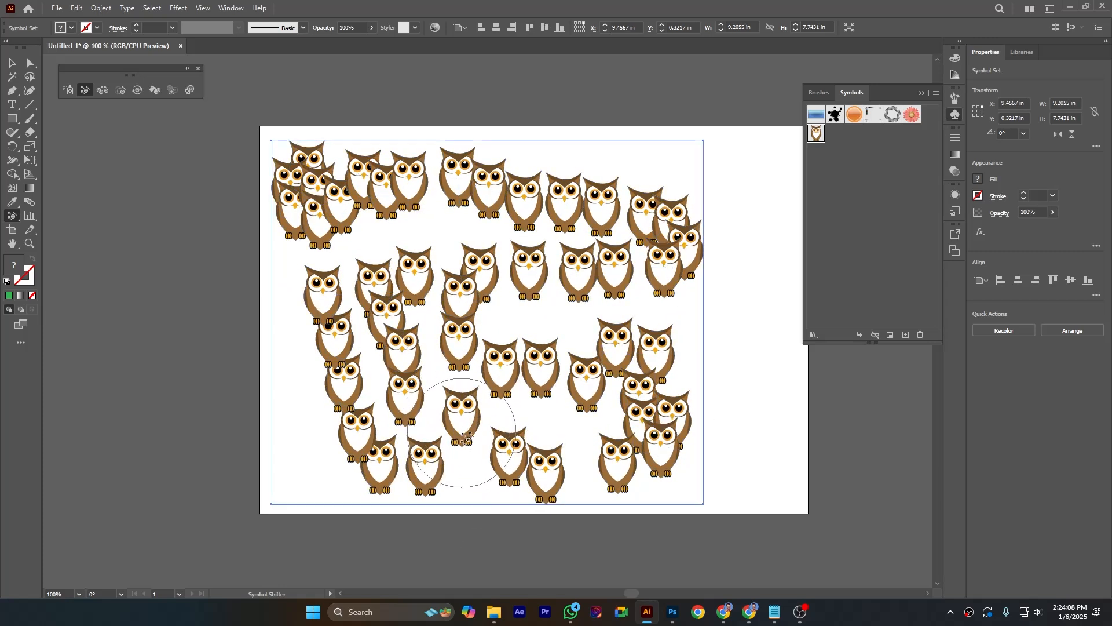
Pull the owls closer together with the Symbol Scruncher, and use the Symbol Sizer to enlarge one left-hand owl and shrink one right-hand owl.
{"action": "left_click", "coordinate": [102, 91]}
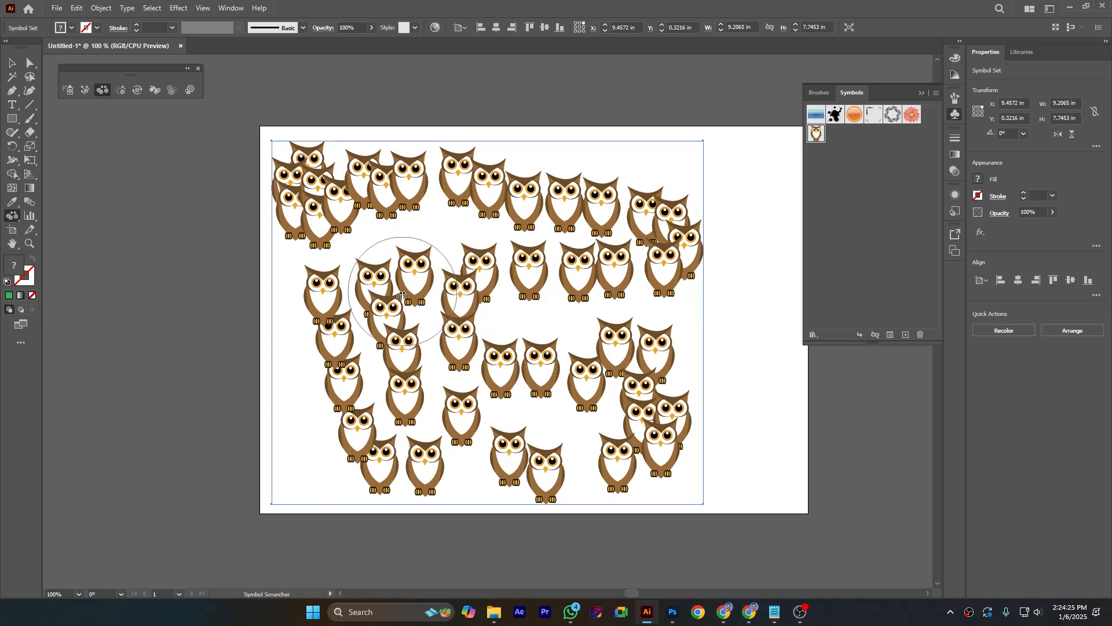
{"action": "mouse_move", "coordinate": [402, 296]}
{"action": "left_mouse_down"}
{"action": "mouse_move", "coordinate": [454, 344]}
{"action": "mouse_move", "coordinate": [454, 286]}
{"action": "mouse_move", "coordinate": [476, 318]}
{"action": "mouse_move", "coordinate": [498, 275]}
{"action": "mouse_move", "coordinate": [489, 235]}
{"action": "left_mouse_up"}
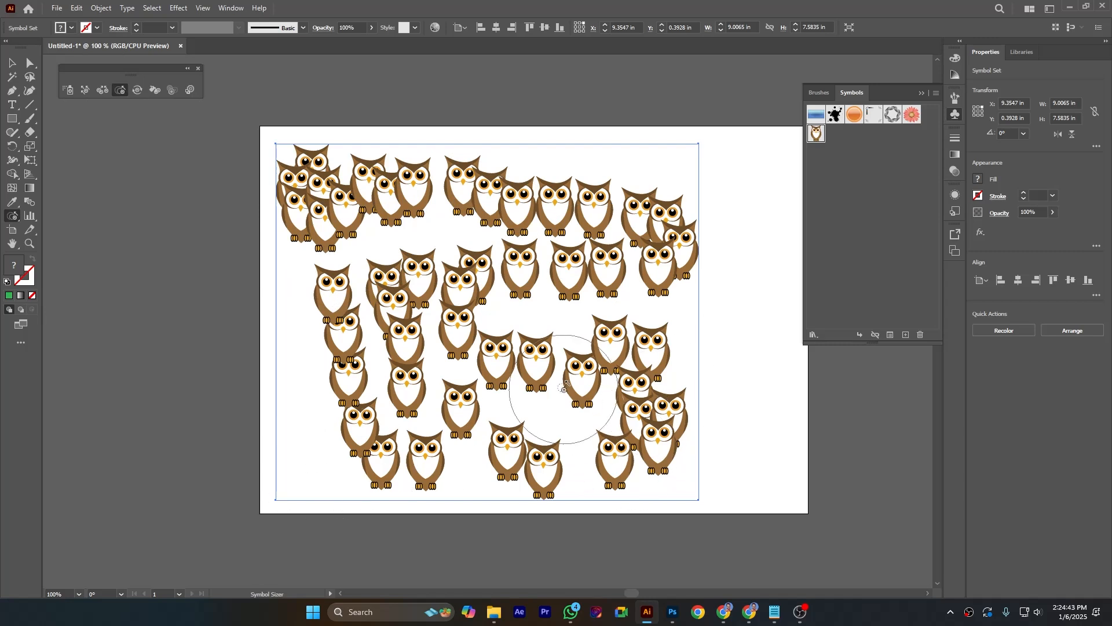
{"action": "mouse_move", "coordinate": [333, 299]}
{"action": "left_mouse_down"}
{"action": "mouse_move", "coordinate": [369, 315]}
{"action": "mouse_move", "coordinate": [343, 299]}
{"action": "left_mouse_up"}
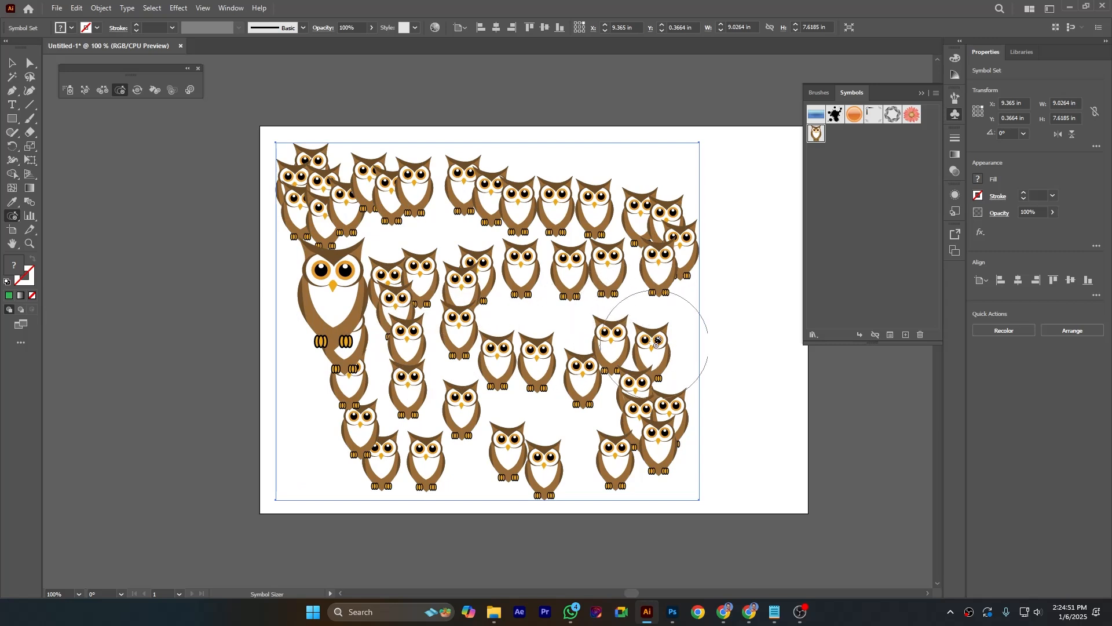
{"action": "left_click_drag", "start_coordinate": [651, 359], "coordinate": [653, 355]}
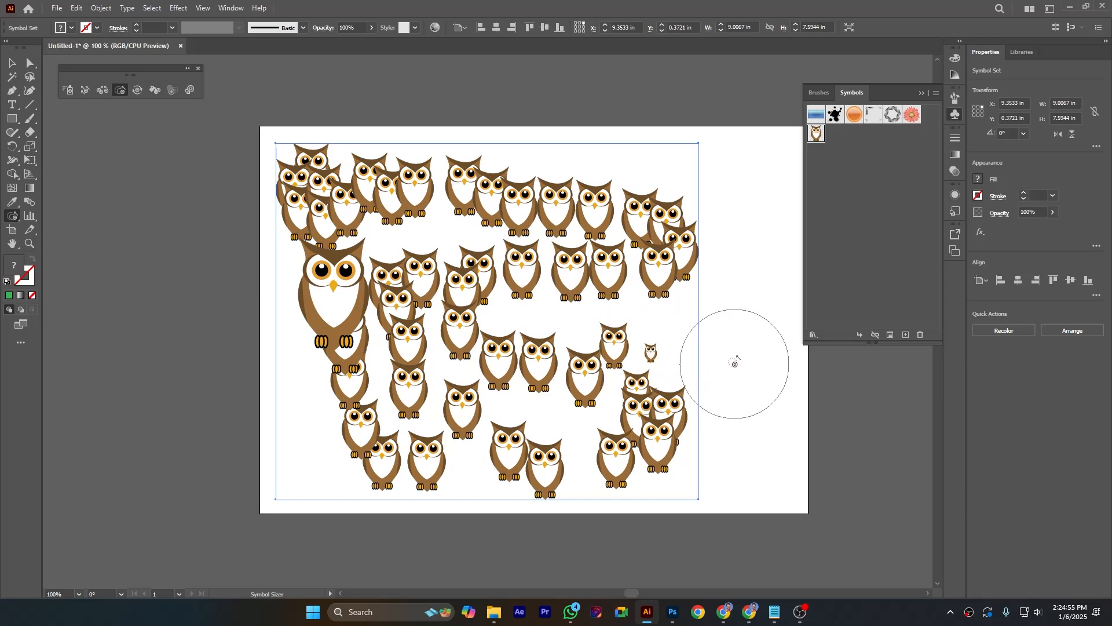
Rotate the three owls in the lower-left part of the symbol set with the Symbol Spinner.
{"action": "left_click", "coordinate": [137, 91]}
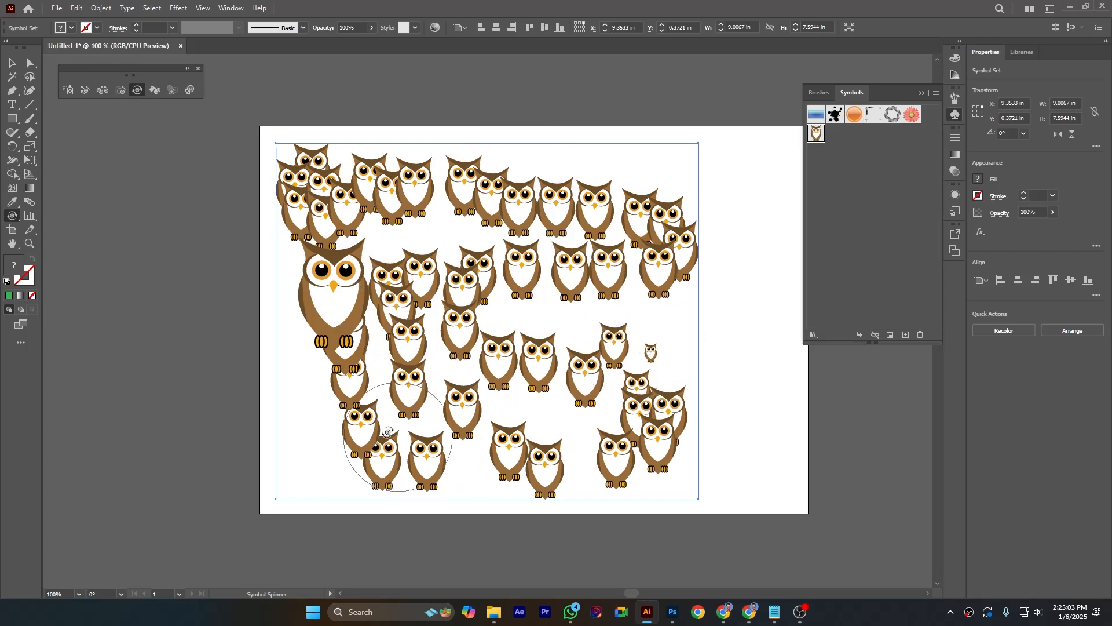
{"action": "mouse_move", "coordinate": [365, 423]}
{"action": "left_mouse_down"}
{"action": "mouse_move", "coordinate": [354, 429]}
{"action": "mouse_move", "coordinate": [393, 455]}
{"action": "mouse_move", "coordinate": [374, 460]}
{"action": "mouse_move", "coordinate": [470, 449]}
{"action": "mouse_move", "coordinate": [434, 449]}
{"action": "left_mouse_up"}
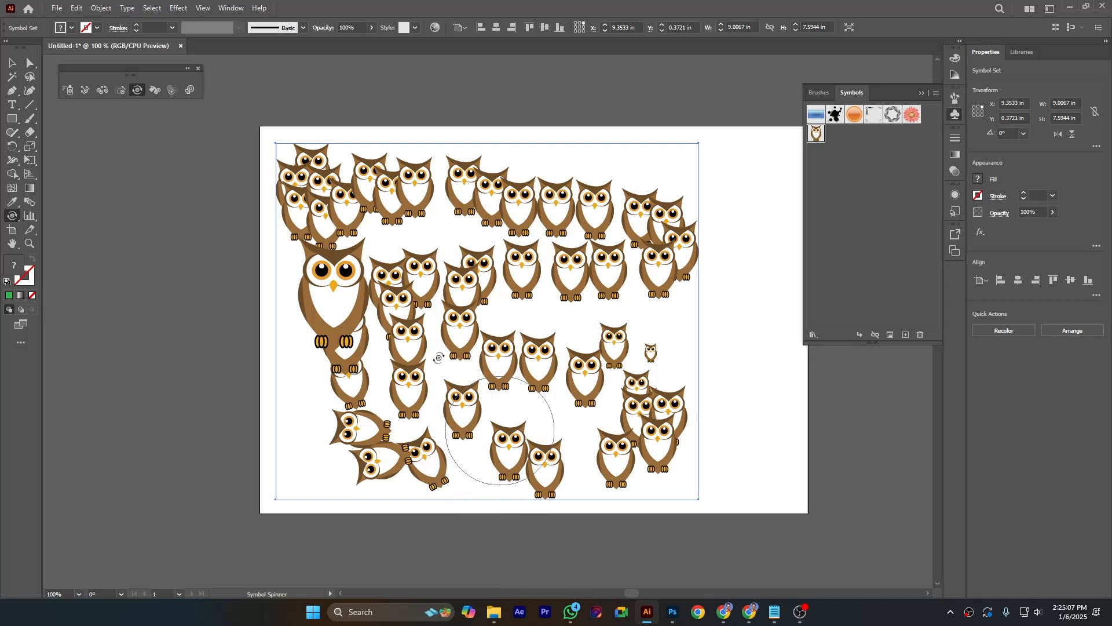
Choose the Symbol Stainer and set the fill color to green 00EE91.
{"action": "left_click", "coordinate": [154, 90]}
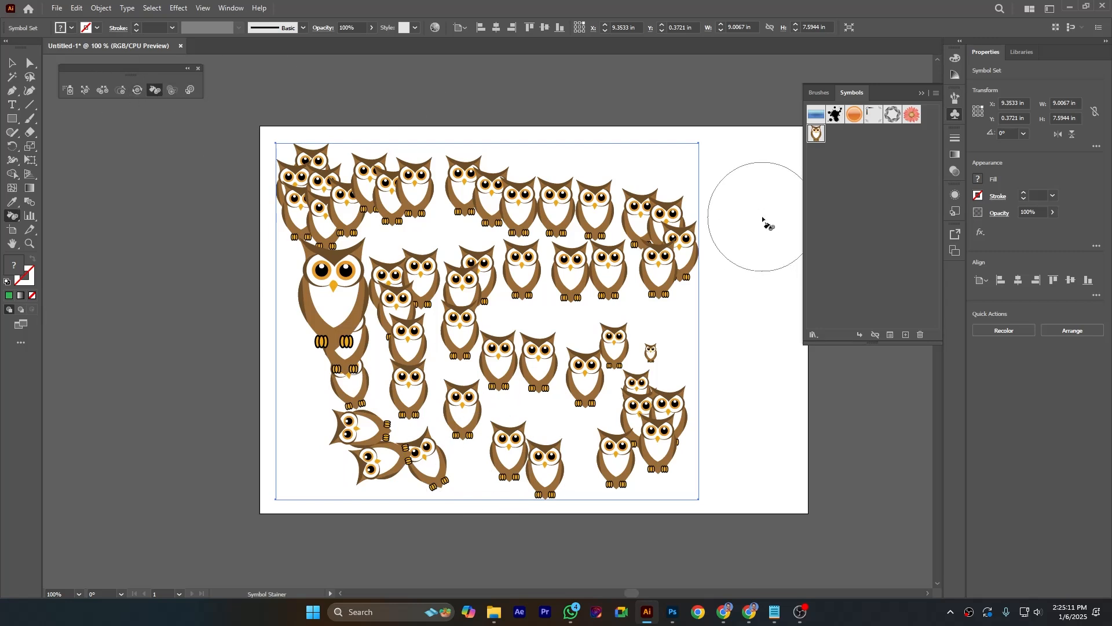
{"action": "double_click", "coordinate": [11, 266]}
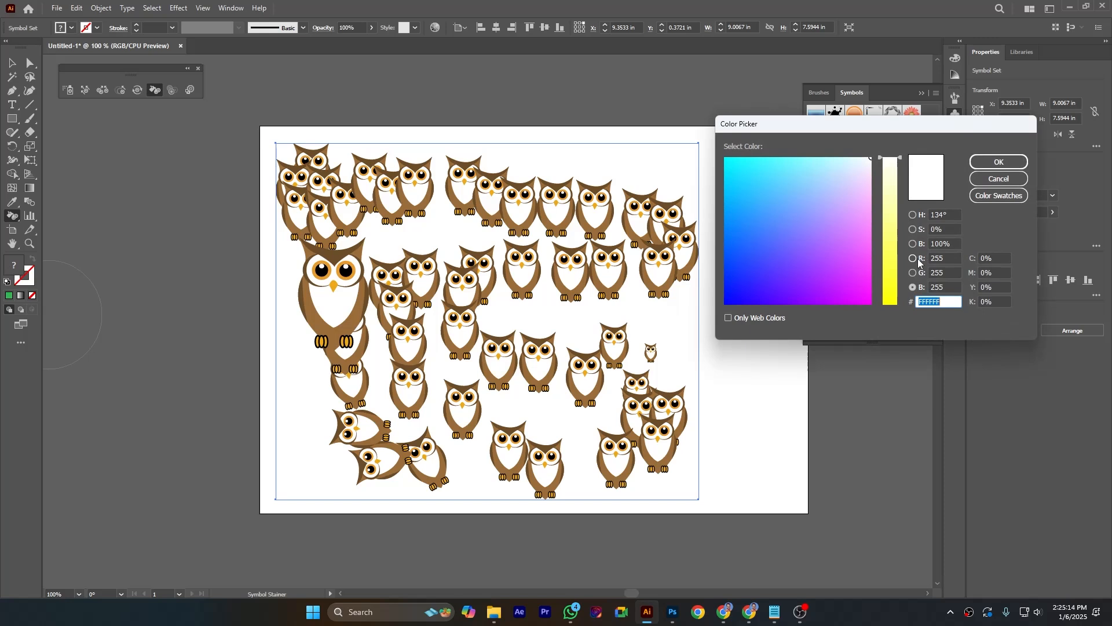
{"action": "left_click_drag", "start_coordinate": [901, 161], "coordinate": [885, 217]}
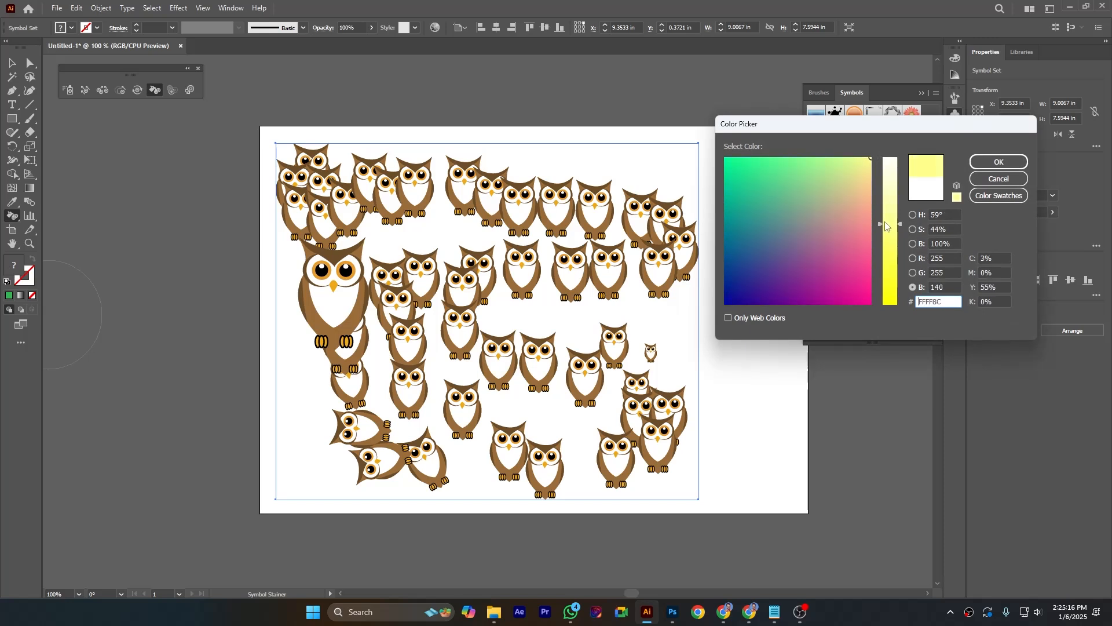
{"action": "left_click", "coordinate": [724, 167]}
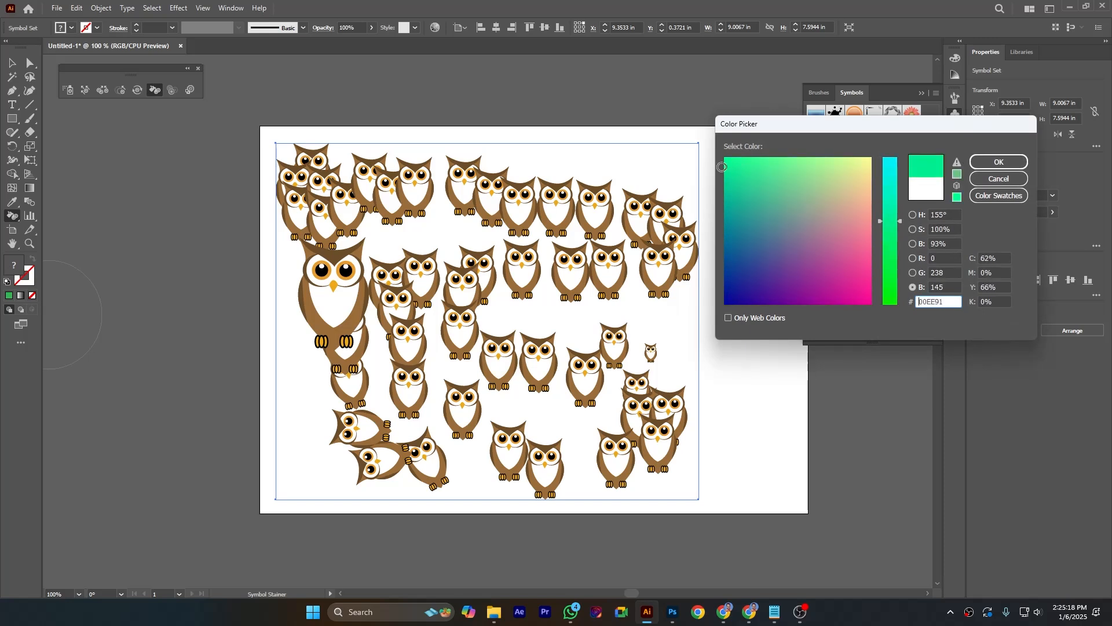
{"action": "left_click", "coordinate": [999, 162]}
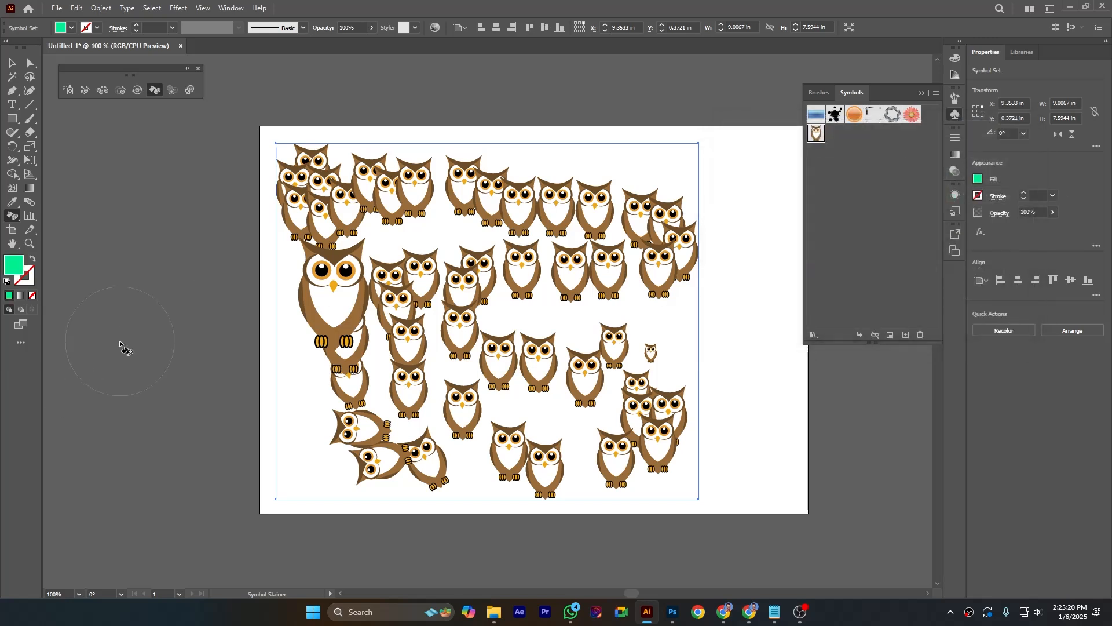
Stain the large owl, several owls in the middle and the upper-right owls green with the Symbol Stainer.
{"action": "left_click", "coordinate": [340, 301]}
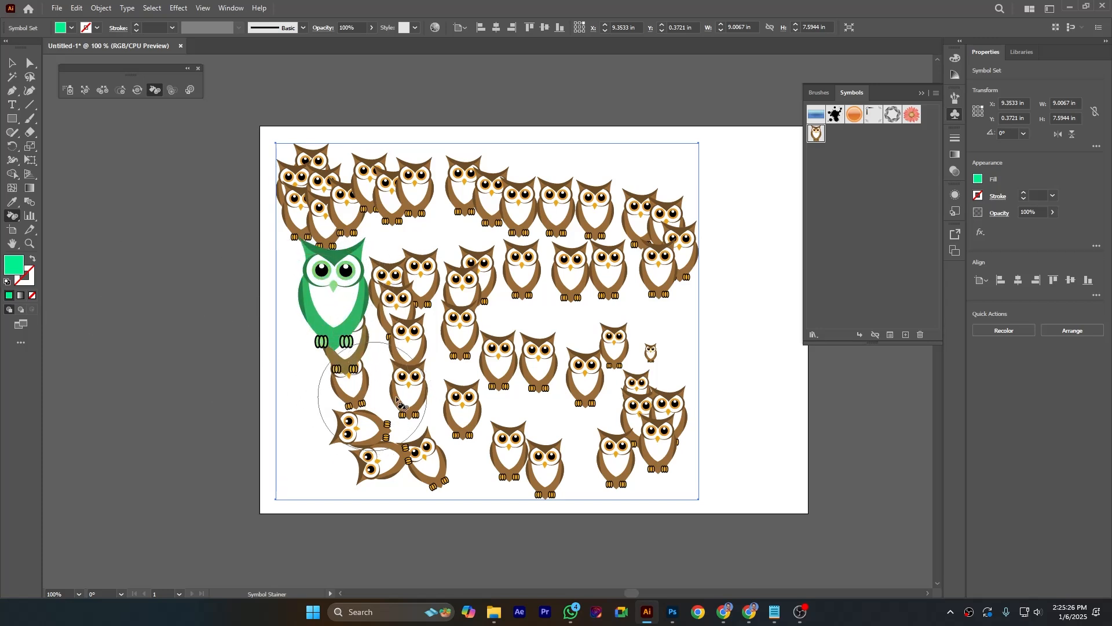
{"action": "left_click", "coordinate": [518, 359]}
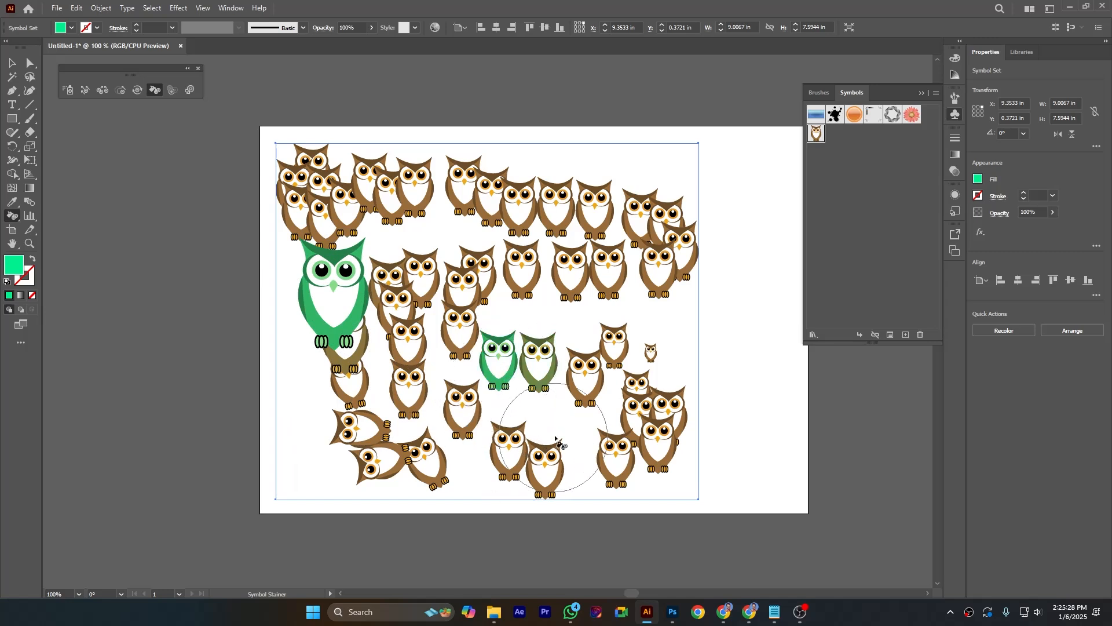
{"action": "left_click", "coordinate": [463, 297]}
{"action": "left_click_drag", "start_coordinate": [462, 294], "coordinate": [465, 305]}
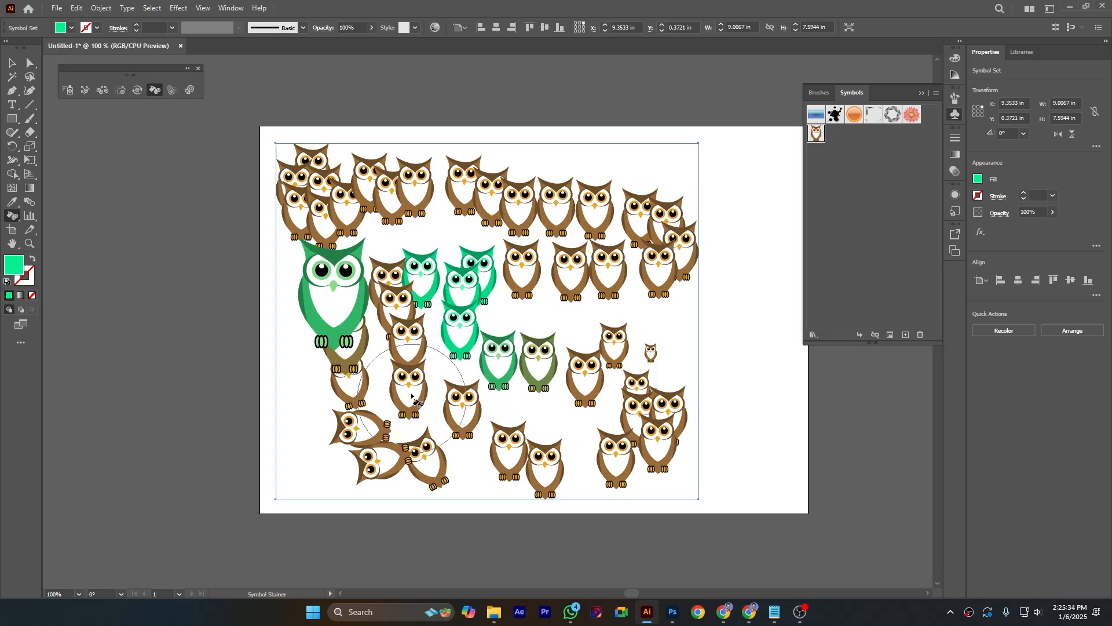
{"action": "left_click_drag", "start_coordinate": [407, 345], "coordinate": [408, 351]}
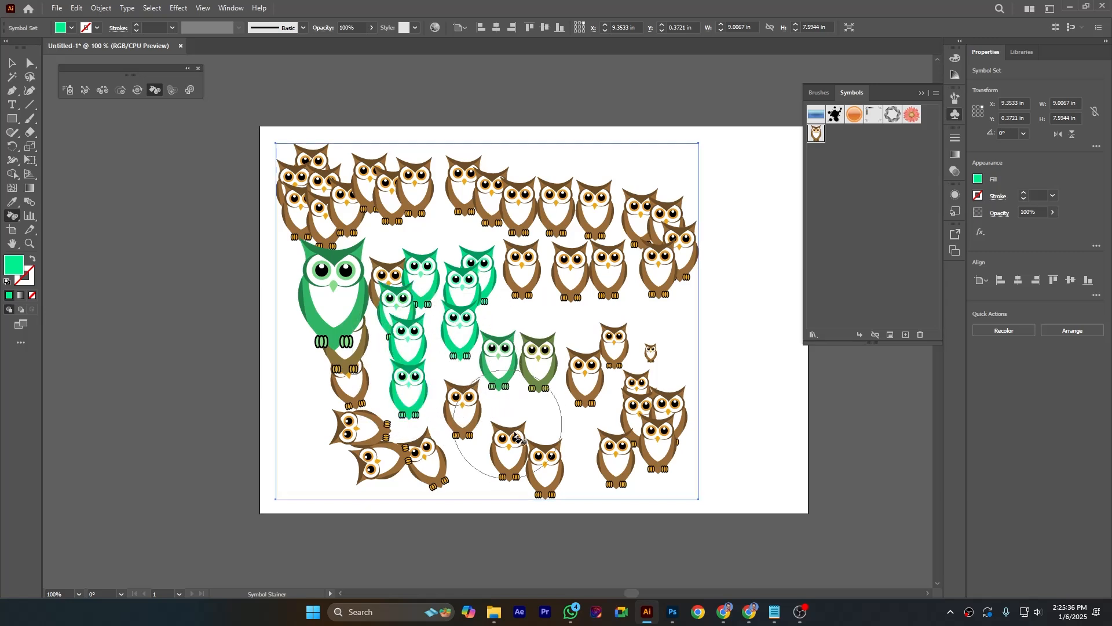
{"action": "left_click_drag", "start_coordinate": [583, 323], "coordinate": [617, 336]}
{"action": "left_click_drag", "start_coordinate": [673, 235], "coordinate": [684, 260]}
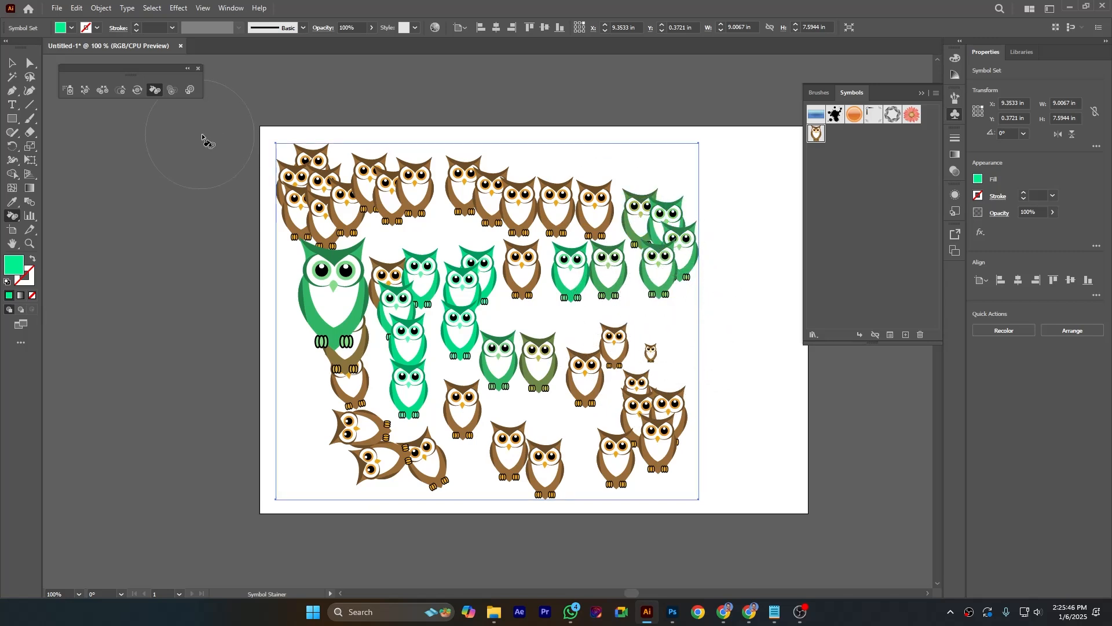
Make the large green owl semi-transparent with the Symbol Screener.
{"action": "left_click", "coordinate": [172, 91]}
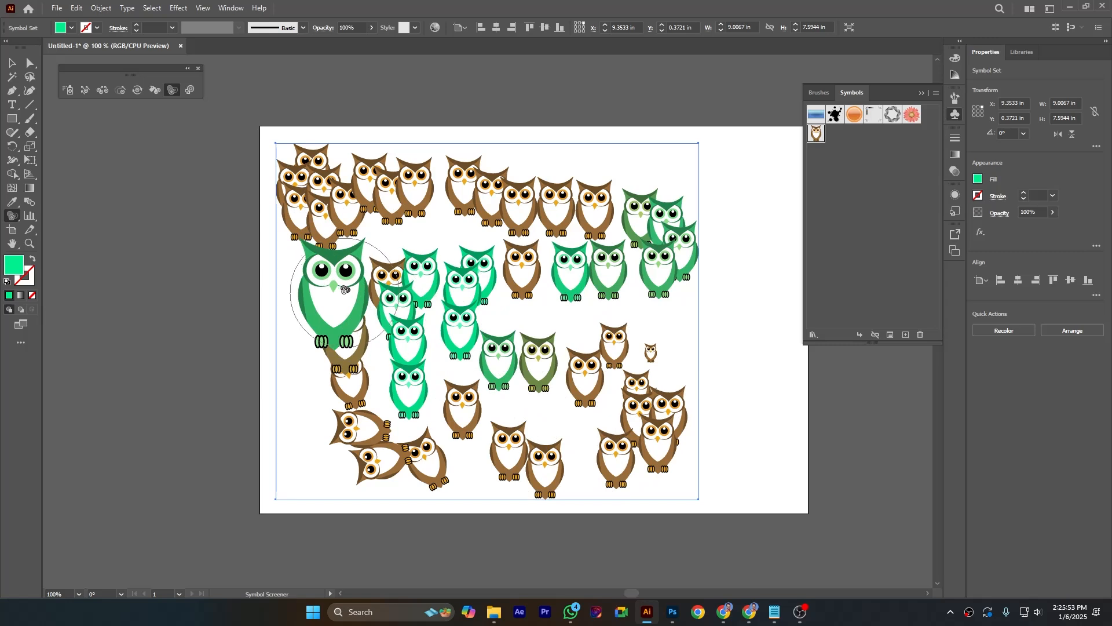
{"action": "left_click_drag", "start_coordinate": [324, 289], "coordinate": [350, 317]}
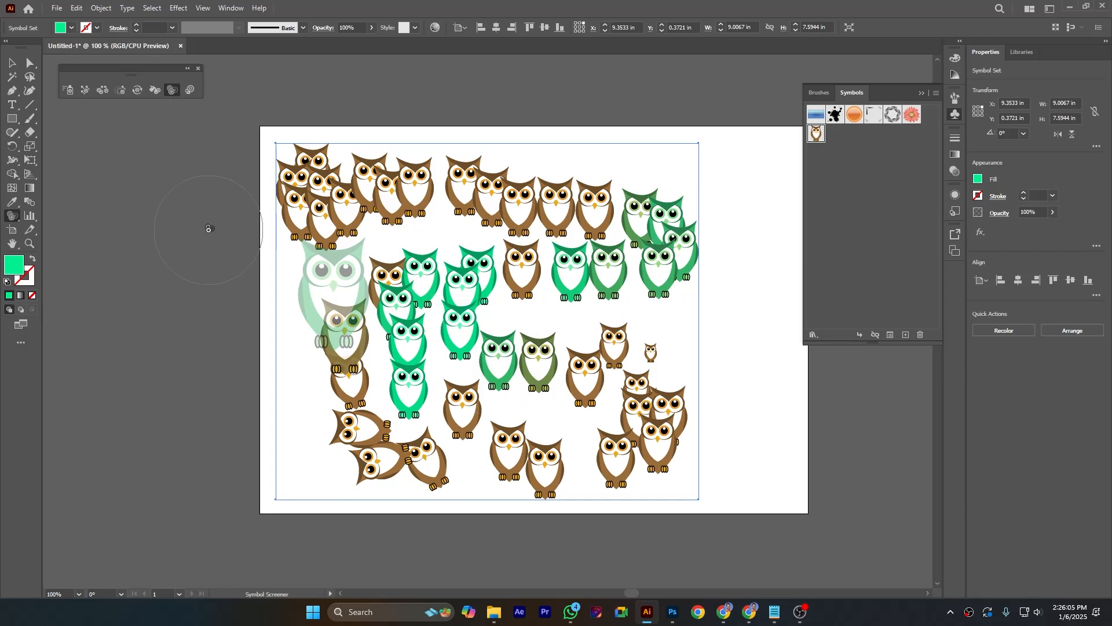
Apply the drop shadow graphic style to the brown owls along the top row with the Symbol Styler.
{"action": "left_click", "coordinate": [191, 91]}
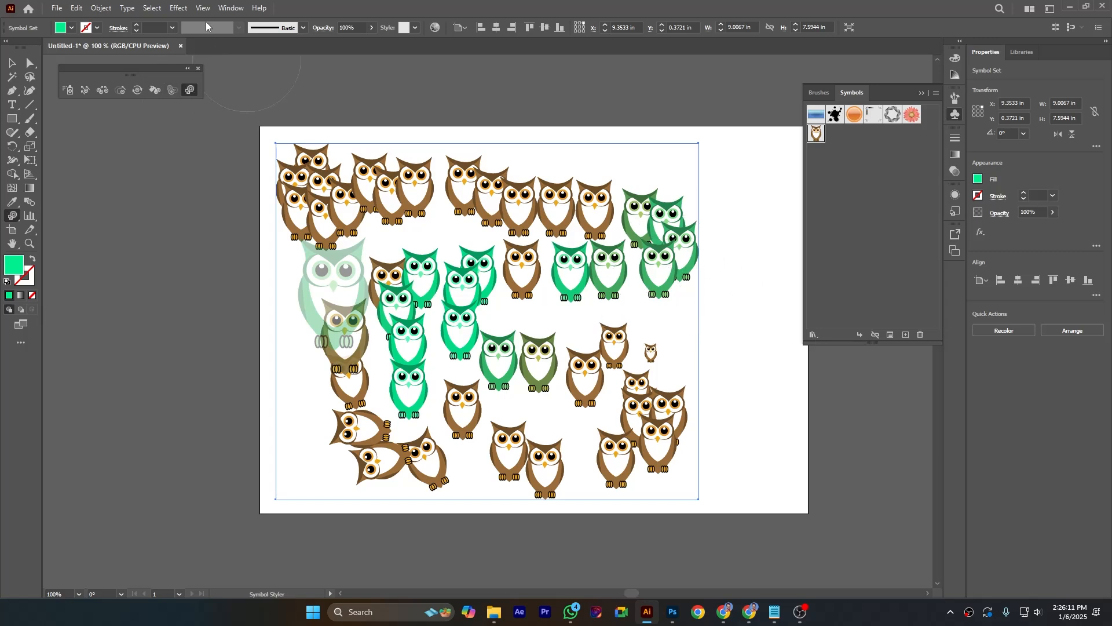
{"action": "left_click", "coordinate": [230, 8]}
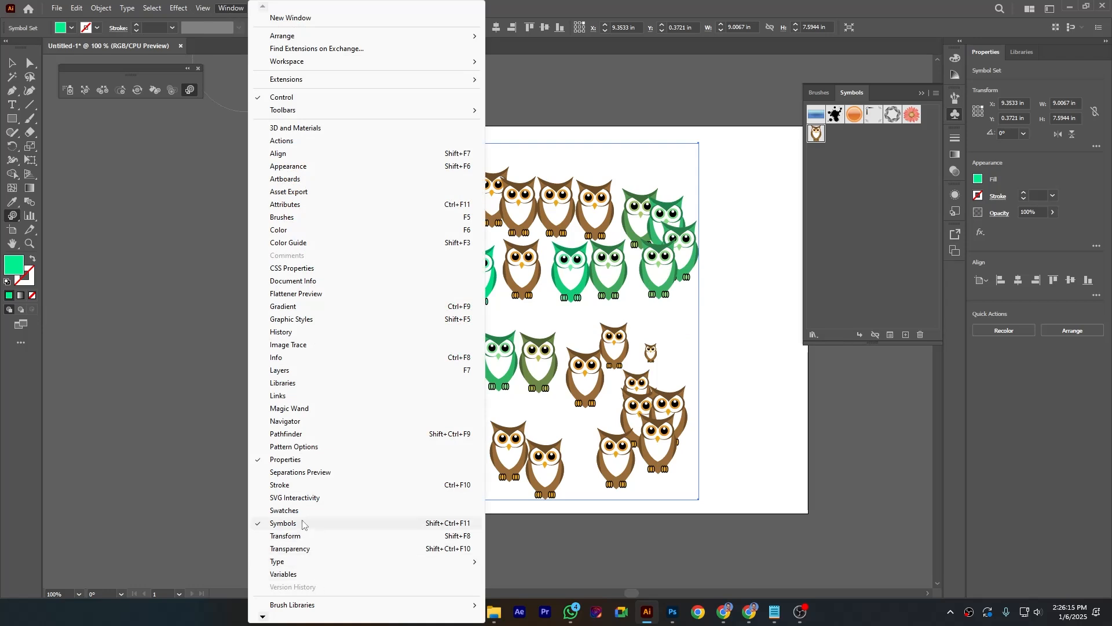
{"action": "left_click", "coordinate": [291, 320]}
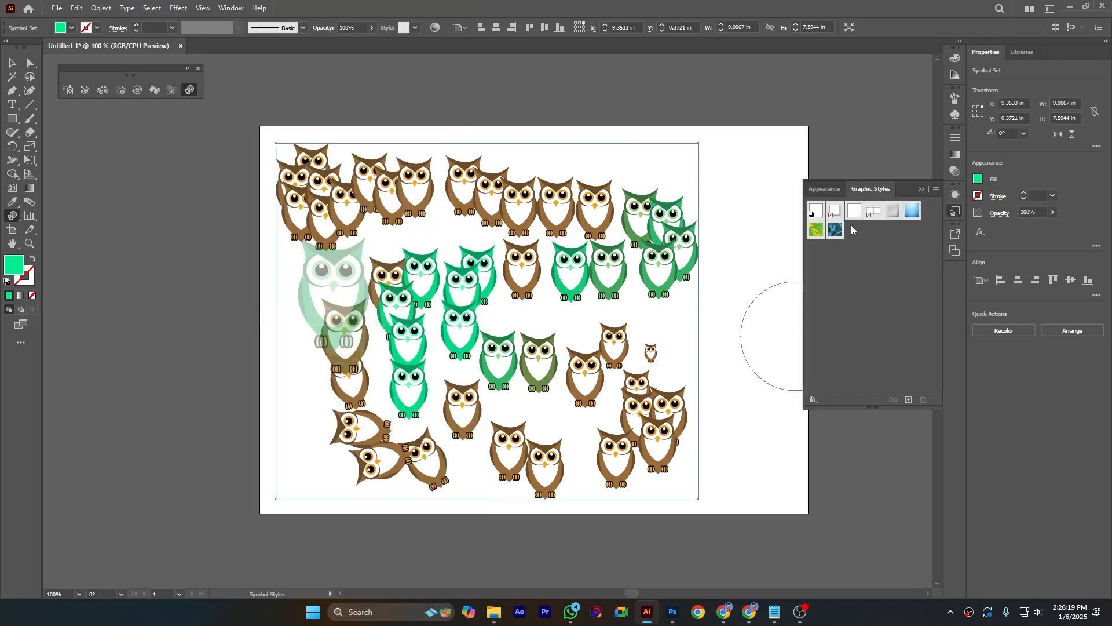
{"action": "left_click", "coordinate": [835, 210]}
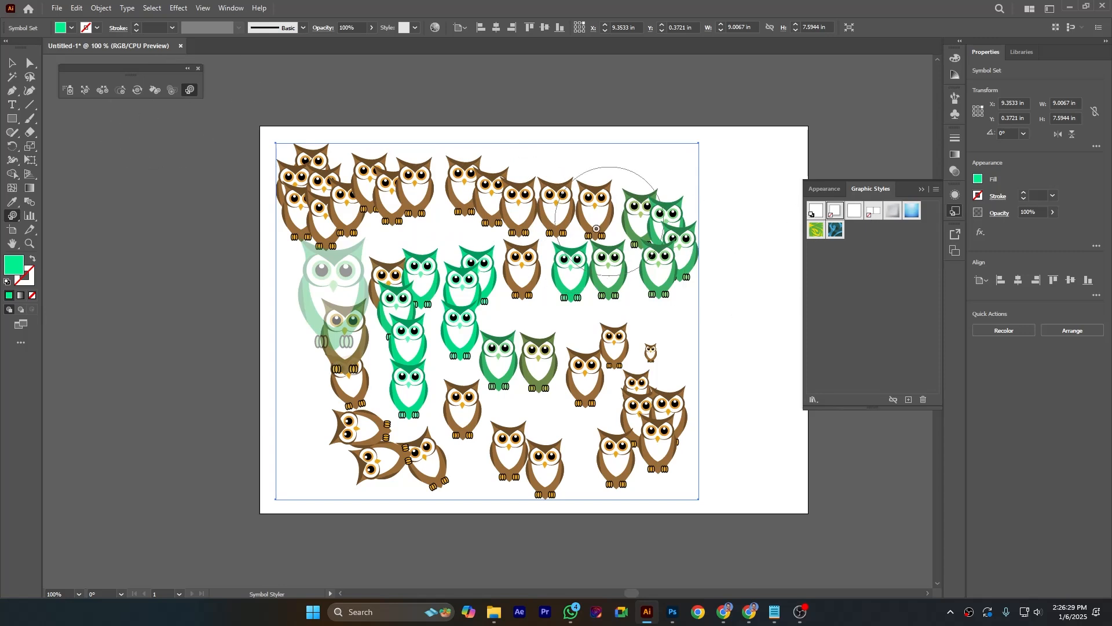
{"action": "left_click_drag", "start_coordinate": [456, 186], "coordinate": [572, 212]}
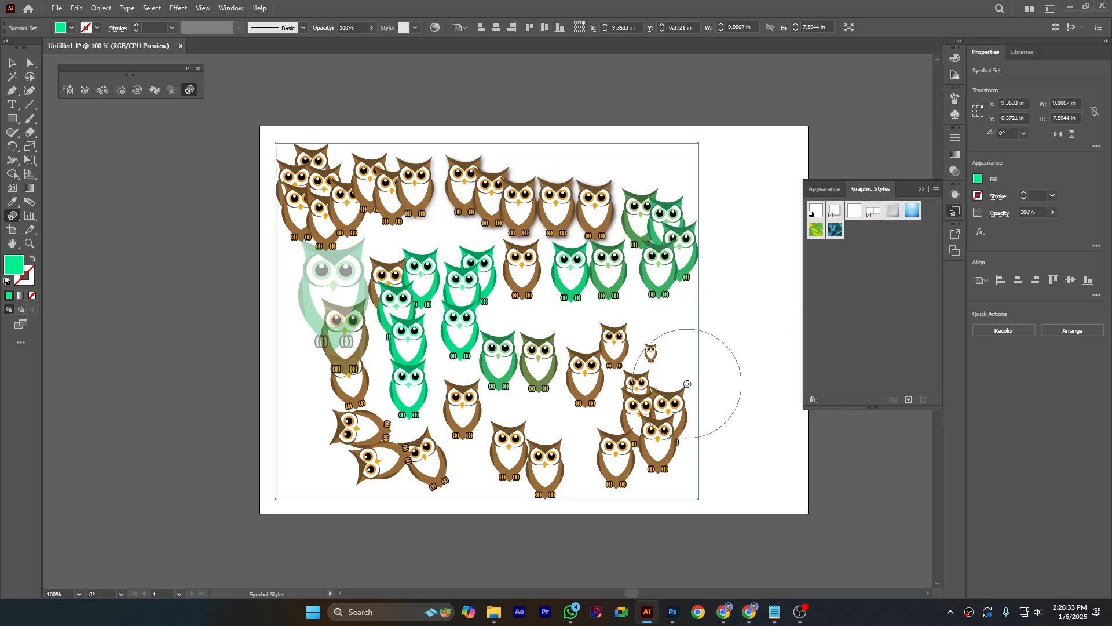